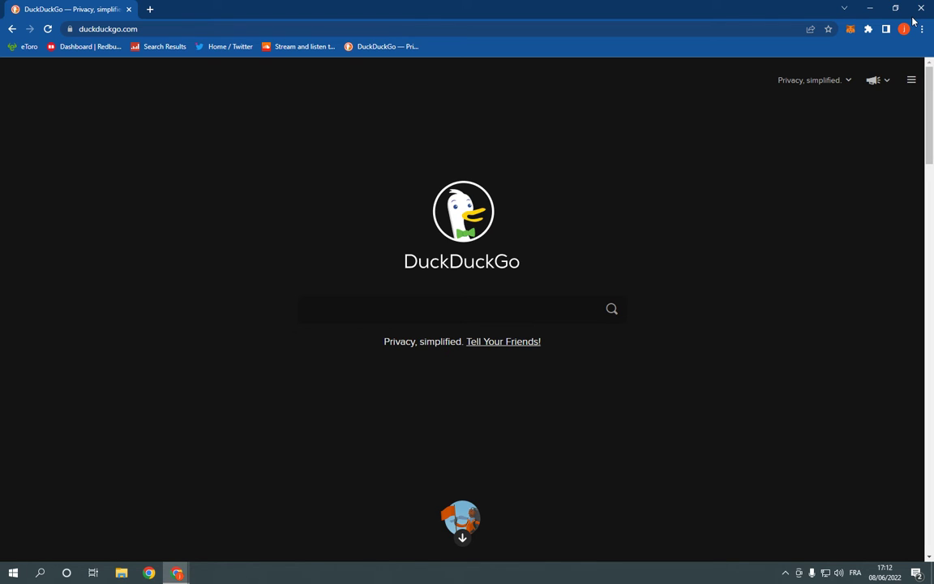
Open DuckDuckGo's All Settings page on the Appearance tab
left_click(911, 80)
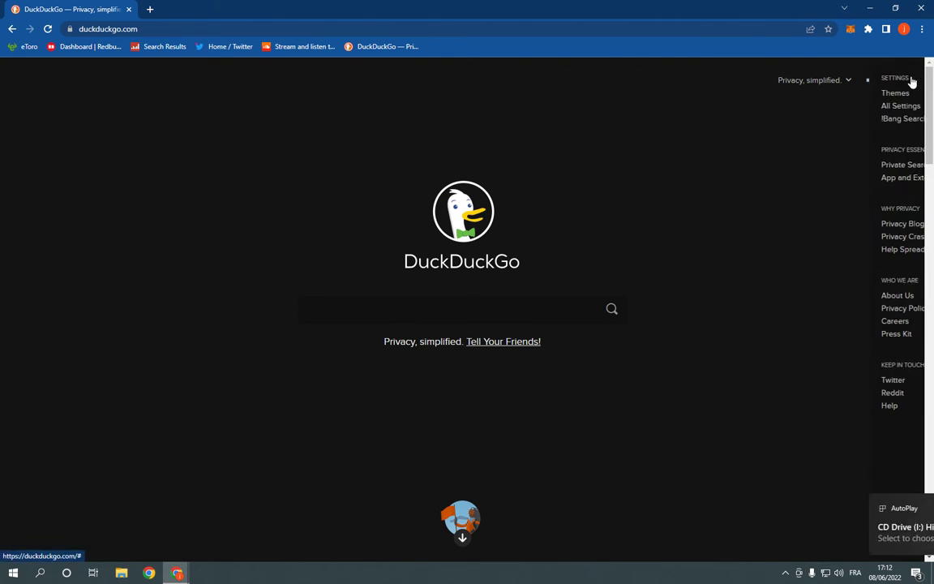
left_click(833, 94)
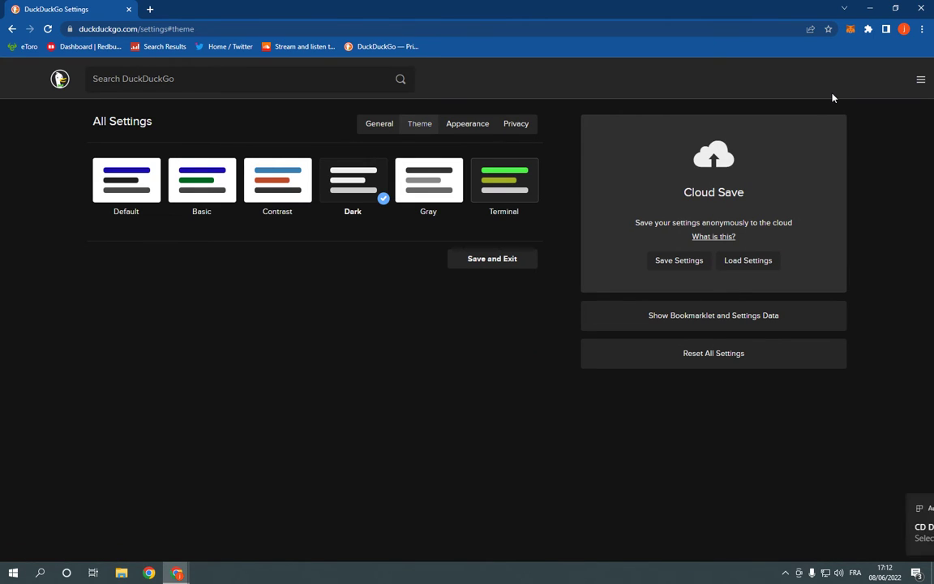
left_click(468, 124)
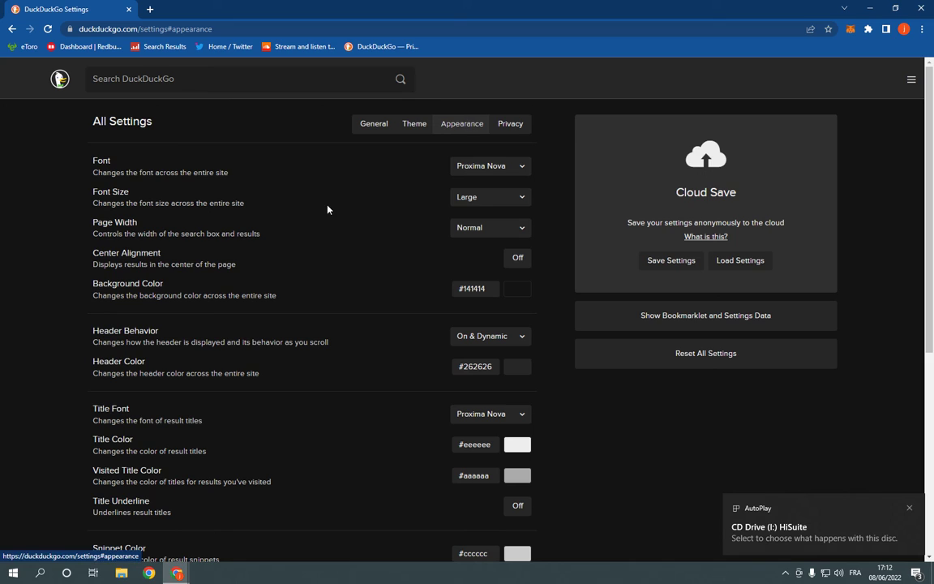
scroll(308, 222, "down", 2)
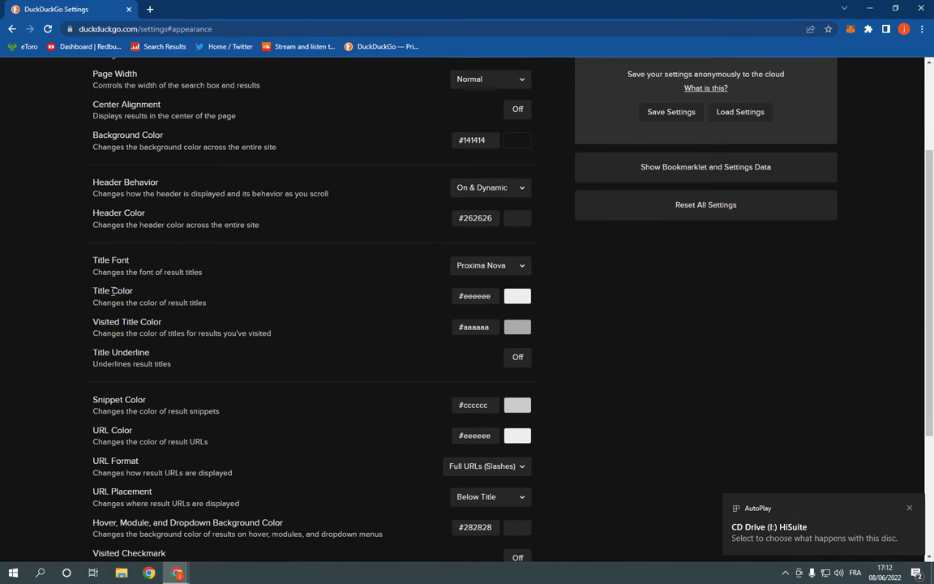
Change the result Title Color to red in the color picker
left_click(509, 298)
left_click_drag(354, 268, 434, 275)
Change the result Title Color to white (#ffffff) instead
left_click(551, 295)
scroll(450, 292, "up", 2)
scroll(445, 294, "down", 2)
left_click(521, 302)
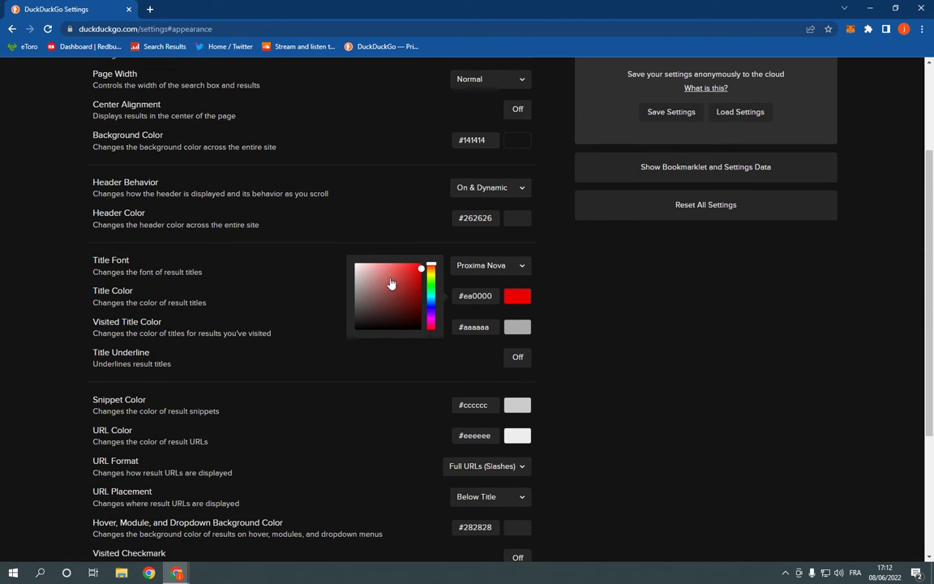
left_click_drag(390, 277, 354, 264)
left_click(555, 325)
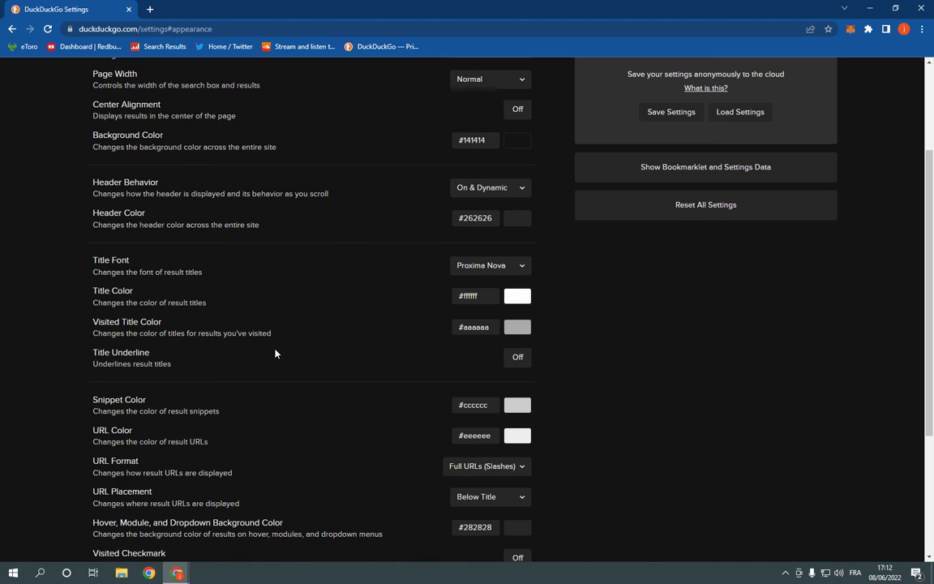